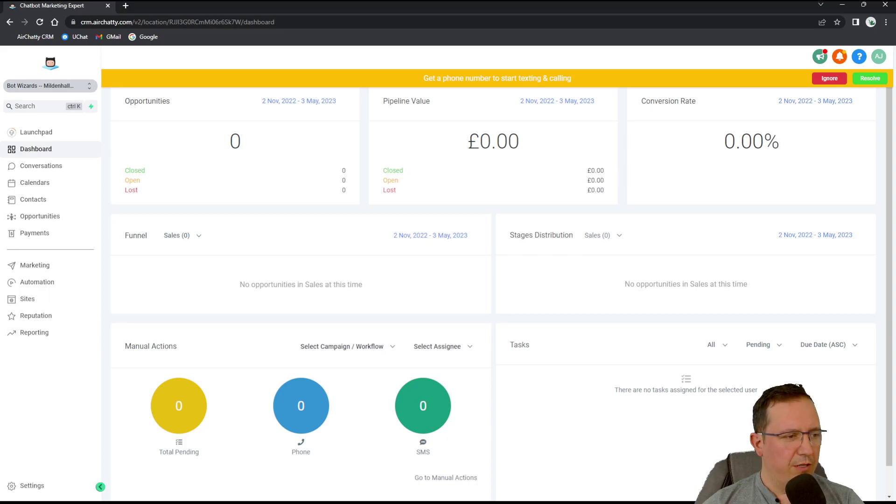
# - Open the Integrations settings page and sign in with the location's Google account
pyautogui.click(37, 486)
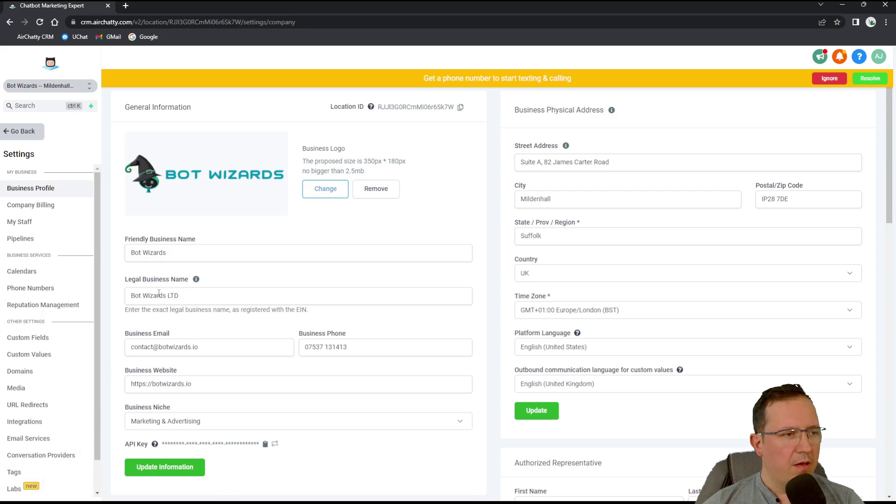
pyautogui.scroll(-1, 29, 410)
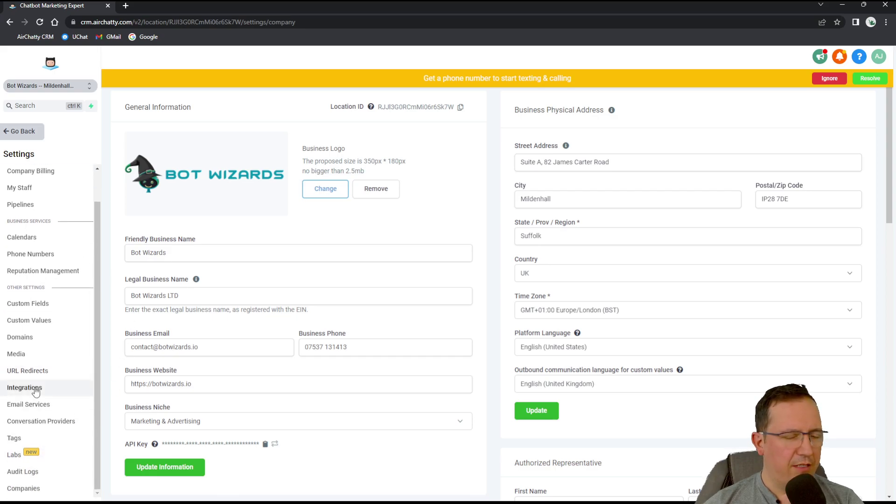
pyautogui.click(36, 388)
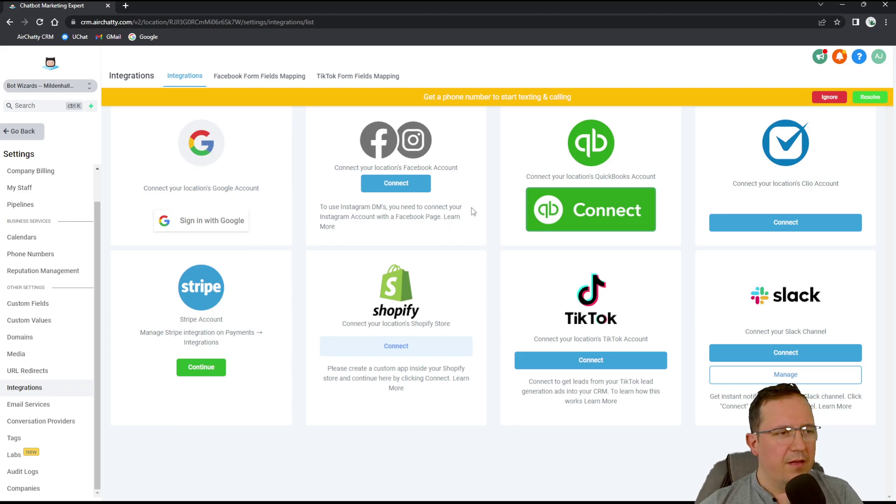
pyautogui.click(197, 222)
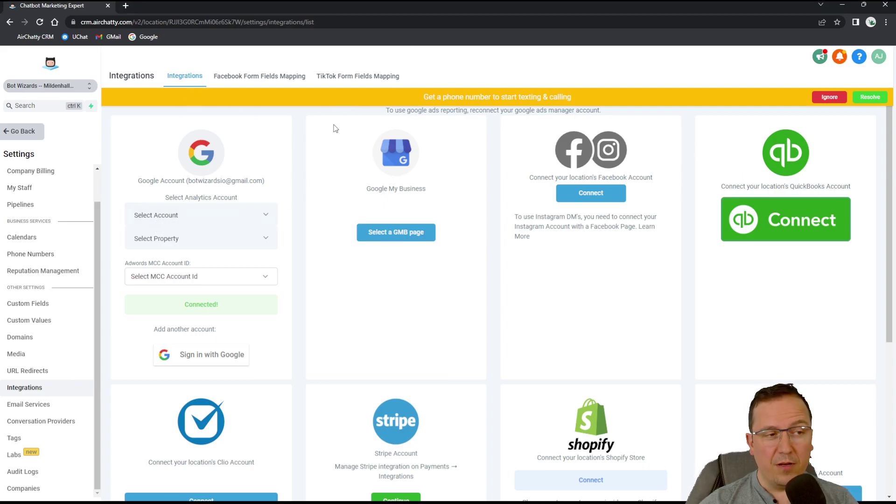
# - Check which Analytics accounts and MCC account IDs the Google dropdowns offer
pyautogui.click(194, 217)
pyautogui.click(196, 218)
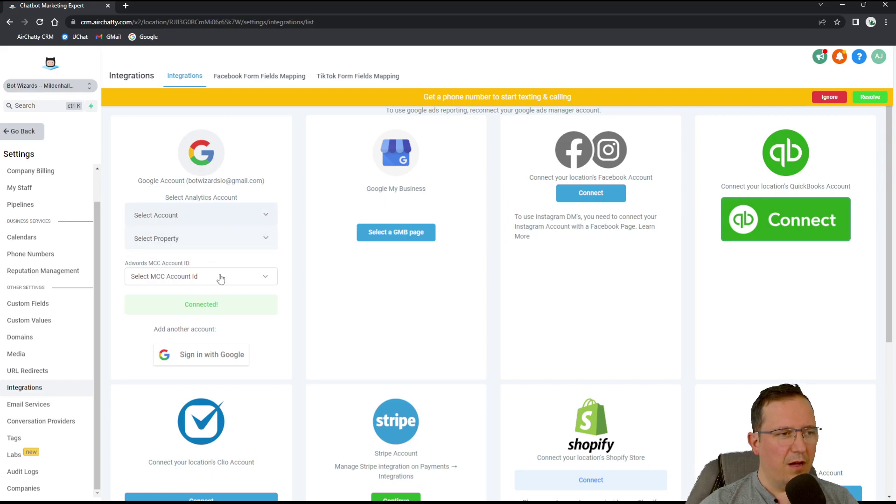
pyautogui.click(236, 279)
pyautogui.click(214, 283)
pyautogui.click(202, 282)
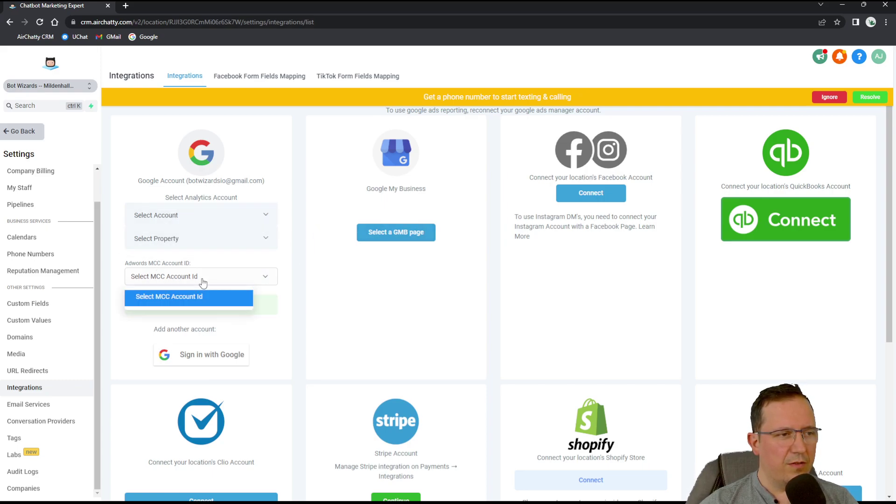
pyautogui.click(202, 282)
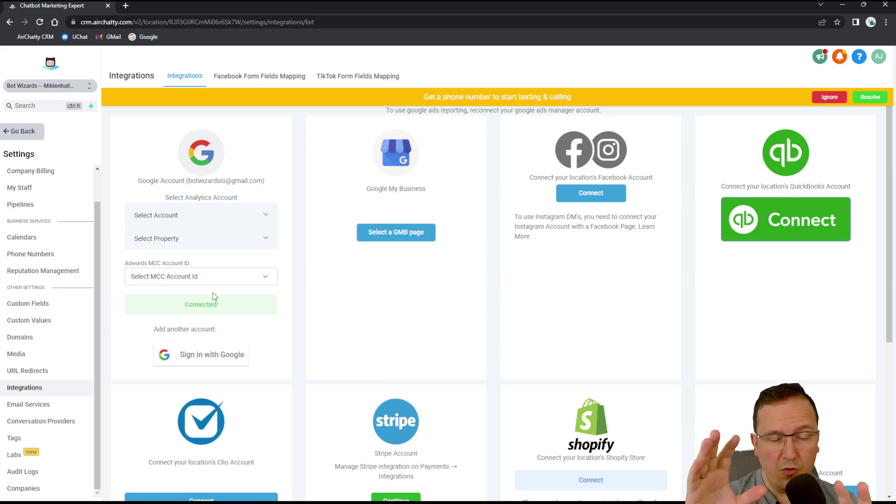
# - Start the Facebook/Instagram connection from its card on the Integrations page
pyautogui.click(605, 203)
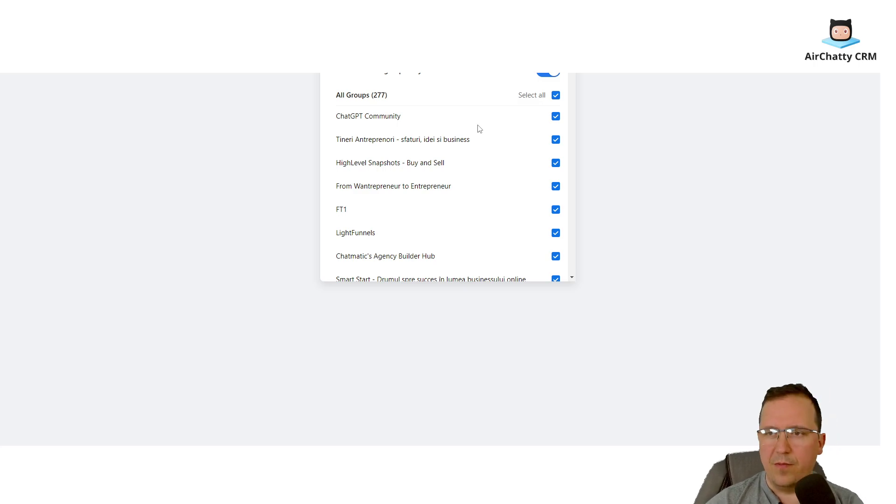
# - Review the All Groups (277) list in Facebook's group access permissions
pyautogui.scroll(-15, 496, 189)
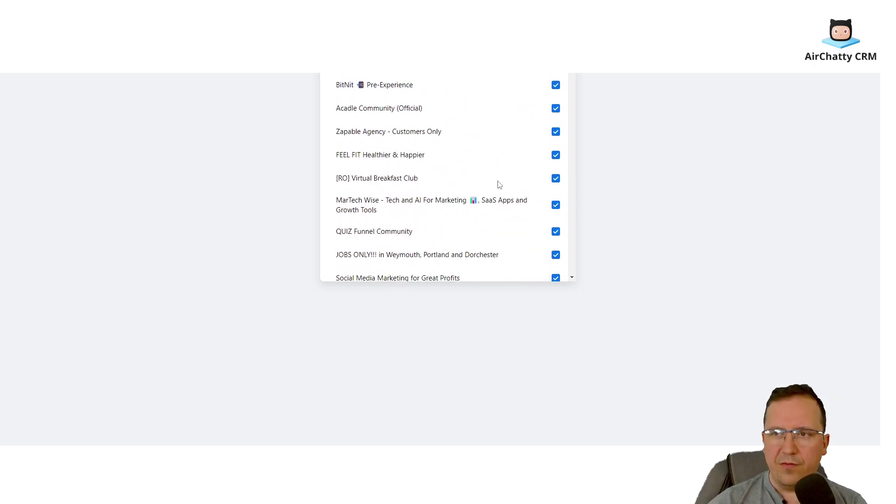
pyautogui.scroll(-20, 499, 184)
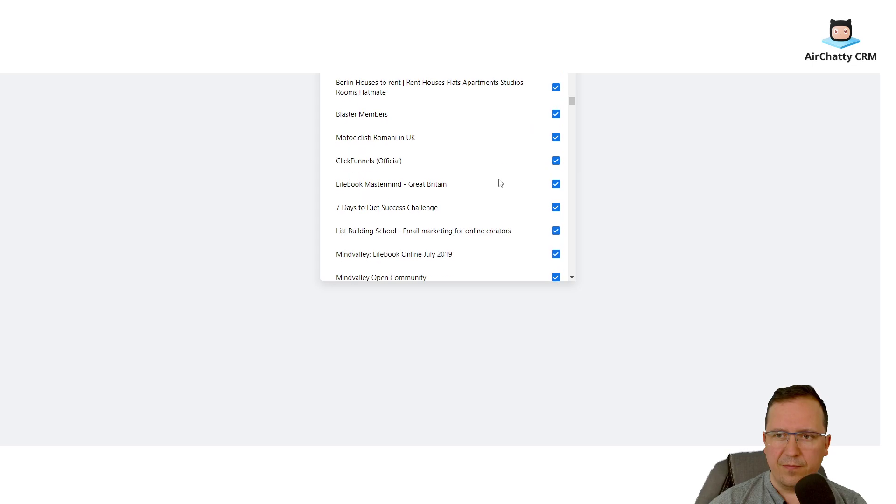
pyautogui.scroll(-20, 498, 184)
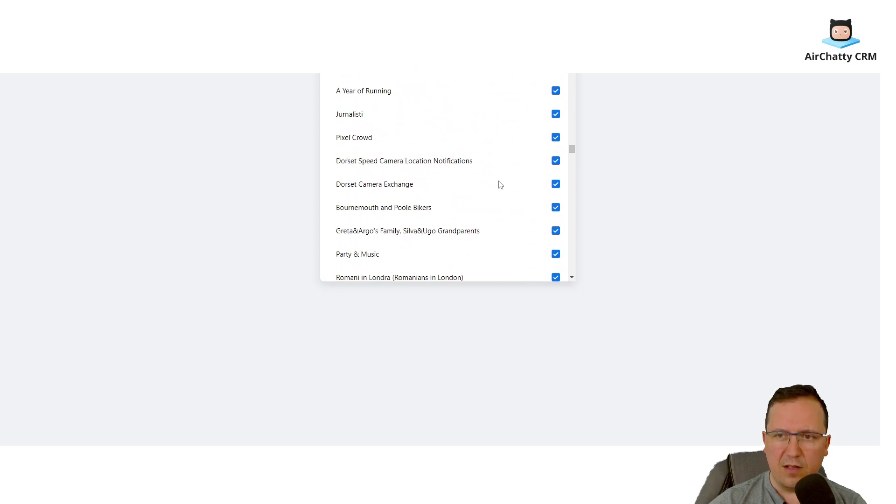
pyautogui.scroll(-15, 498, 187)
pyautogui.scroll(10, 498, 190)
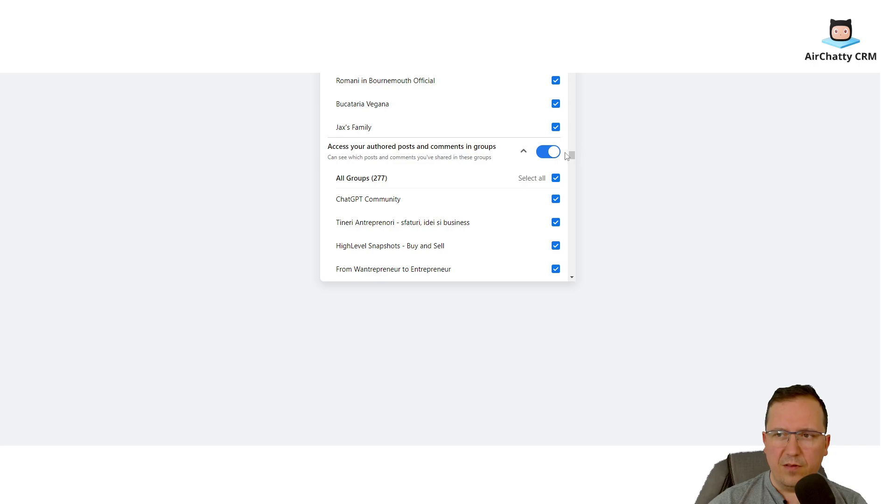
pyautogui.moveTo(573, 153); pyautogui.dragTo(535, 76)
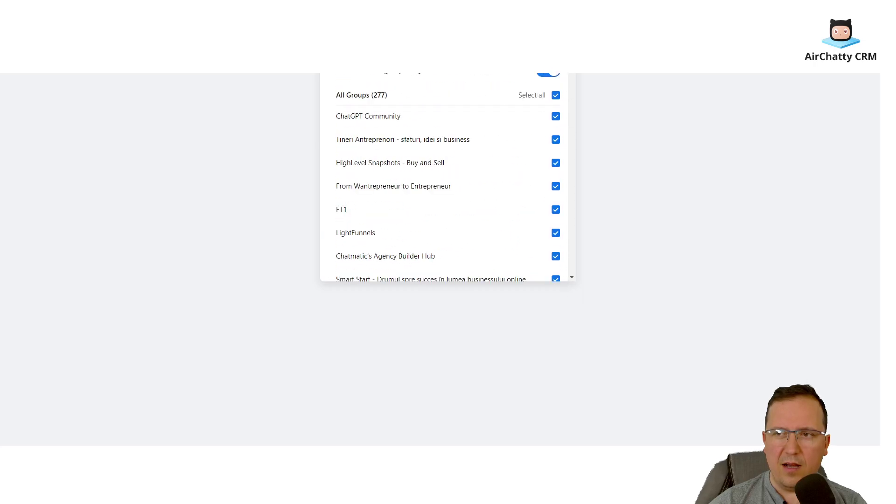
# - Deselect all 277 groups and tick only the FT1 group
pyautogui.click(557, 96)
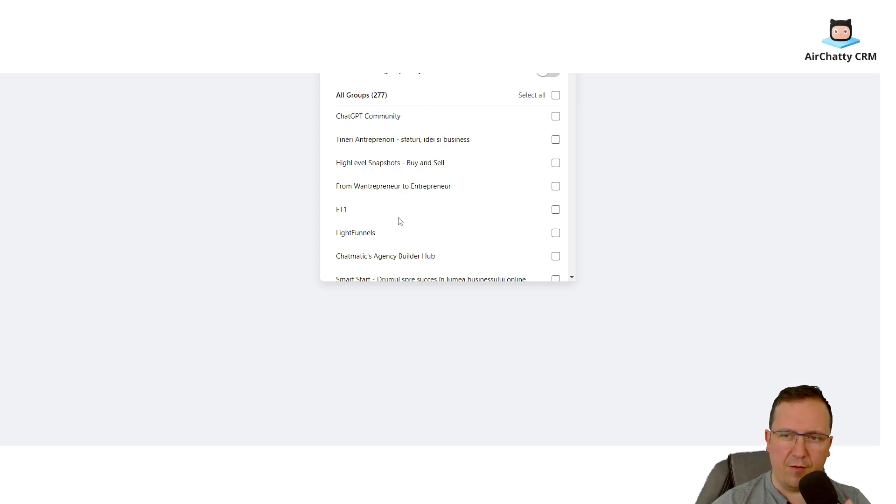
pyautogui.scroll(-1, 402, 212)
pyautogui.scroll(1, 419, 189)
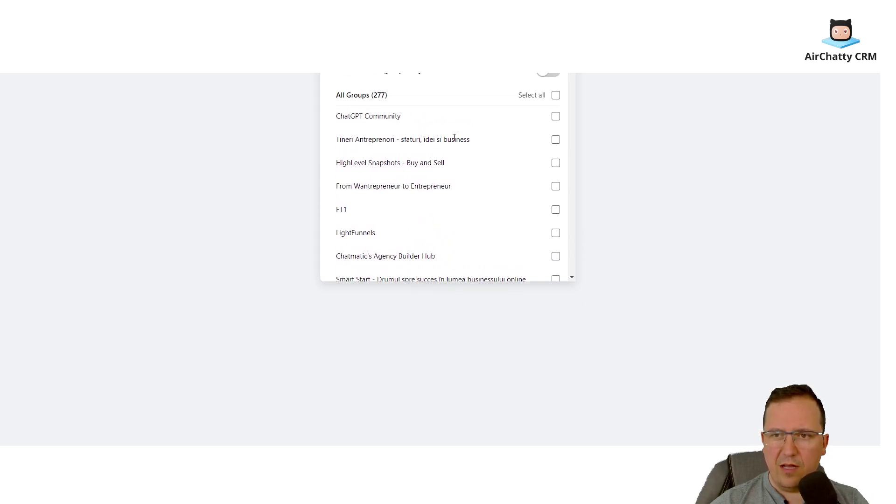
pyautogui.scroll(-2, 453, 200)
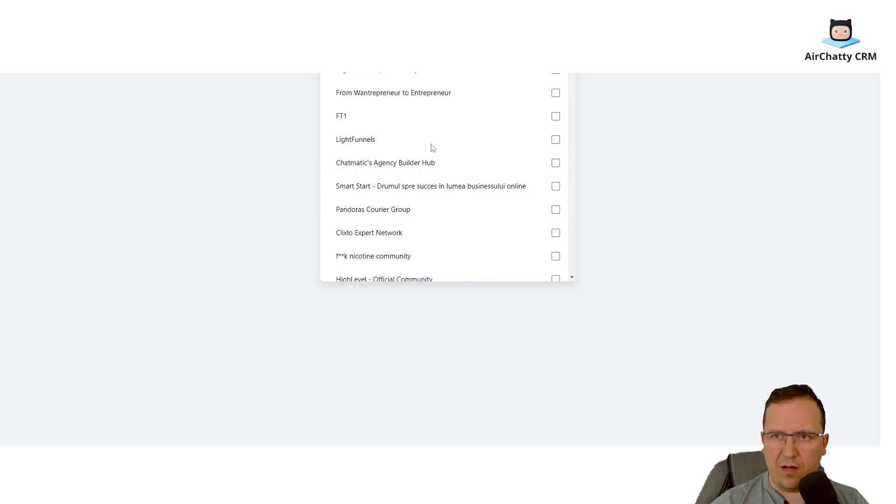
pyautogui.scroll(-1, 431, 182)
pyautogui.scroll(-2, 395, 251)
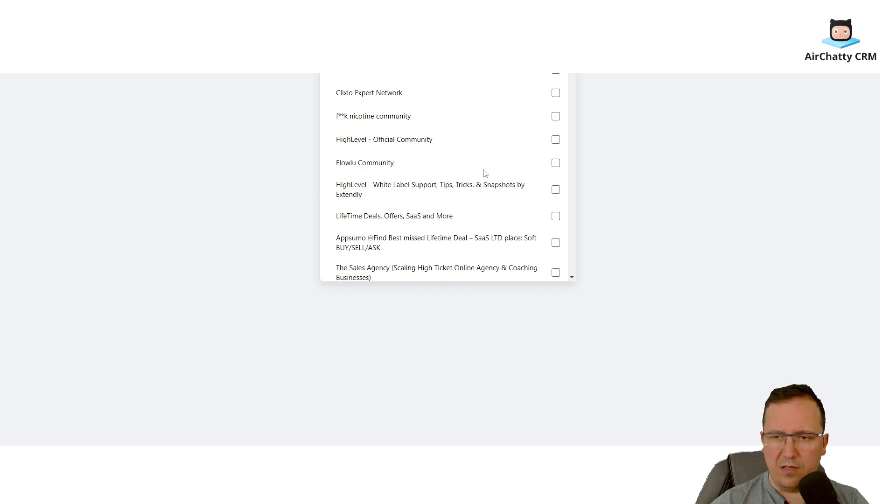
pyautogui.scroll(5, 486, 174)
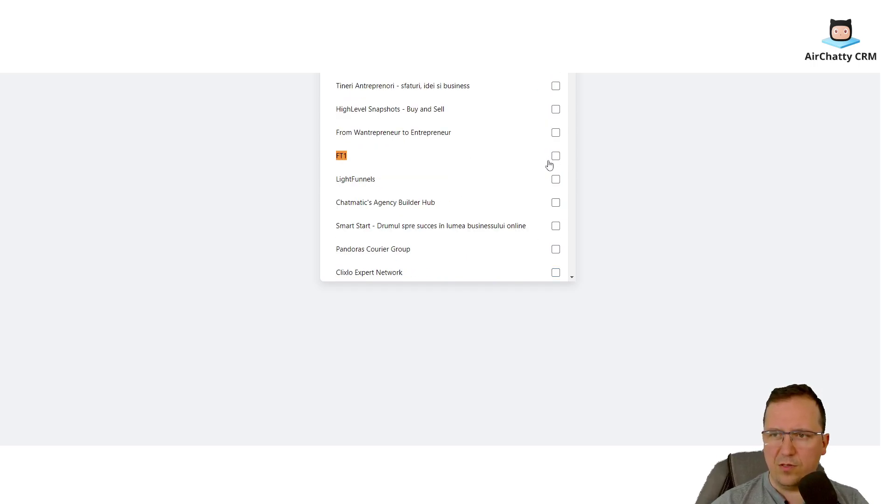
pyautogui.click(554, 157)
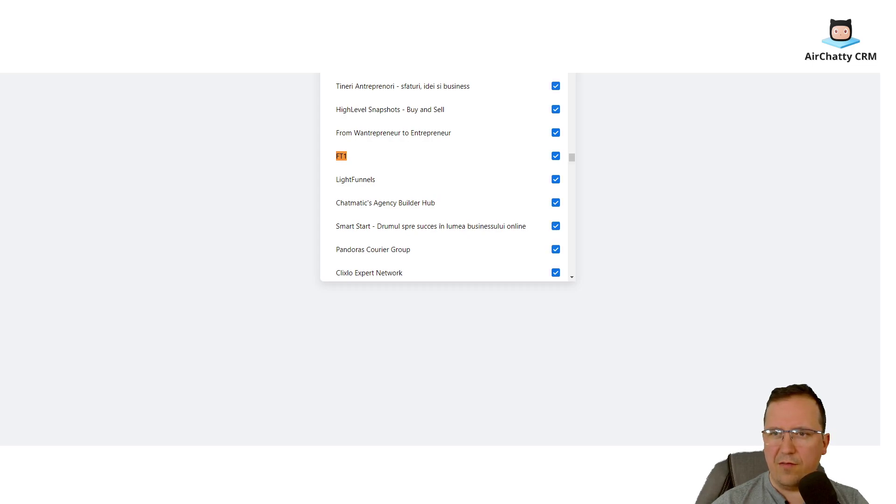
pyautogui.scroll(4, 495, 109)
pyautogui.scroll(-1, 509, 108)
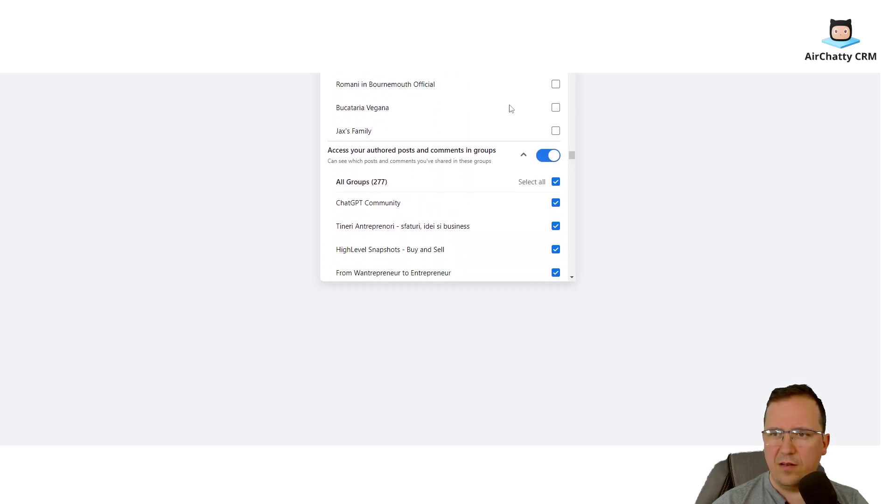
pyautogui.scroll(15, 564, 152)
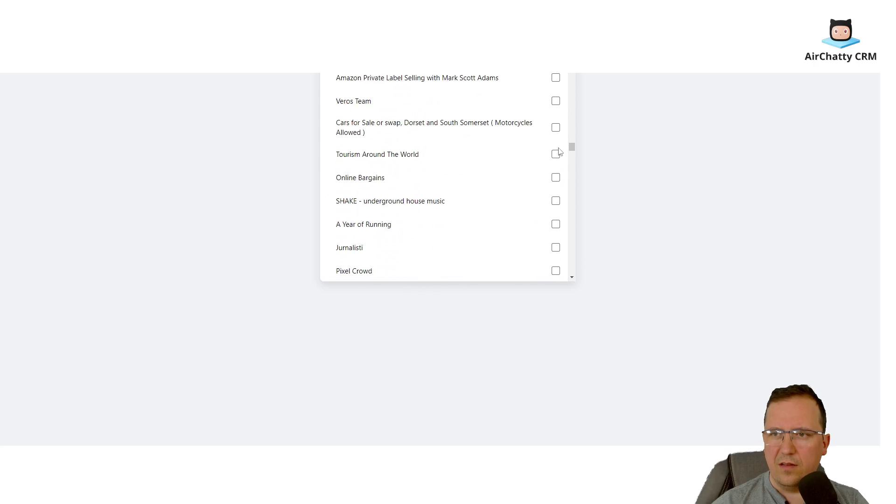
pyautogui.scroll(8, 560, 152)
pyautogui.scroll(-9, 560, 152)
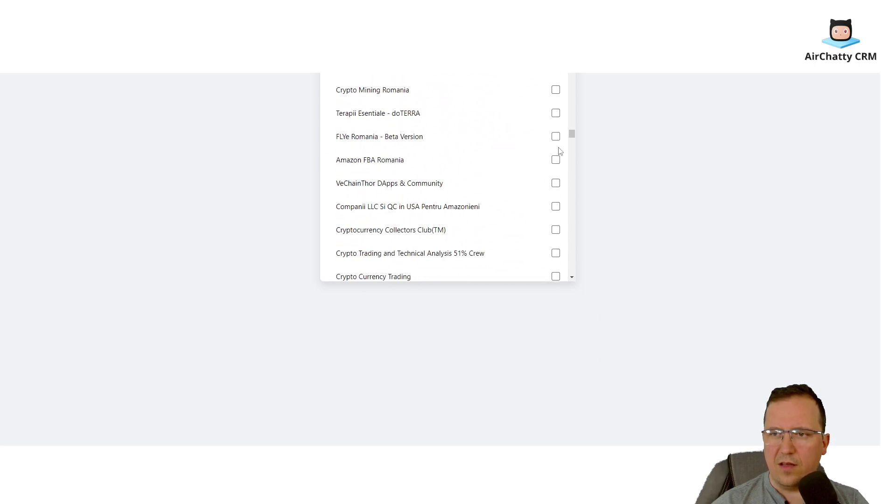
pyautogui.scroll(-16, 560, 151)
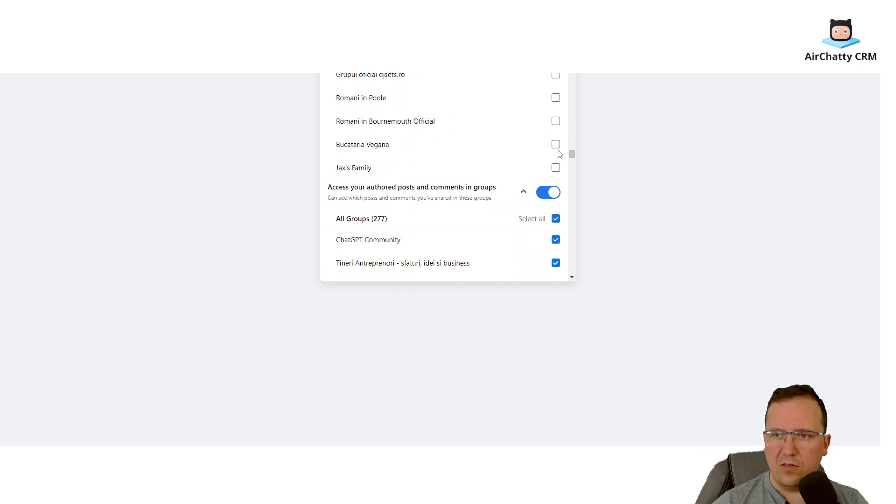
# - Clear the group selection again, keep only FT1, and submit the permissions with Continue
pyautogui.click(555, 136)
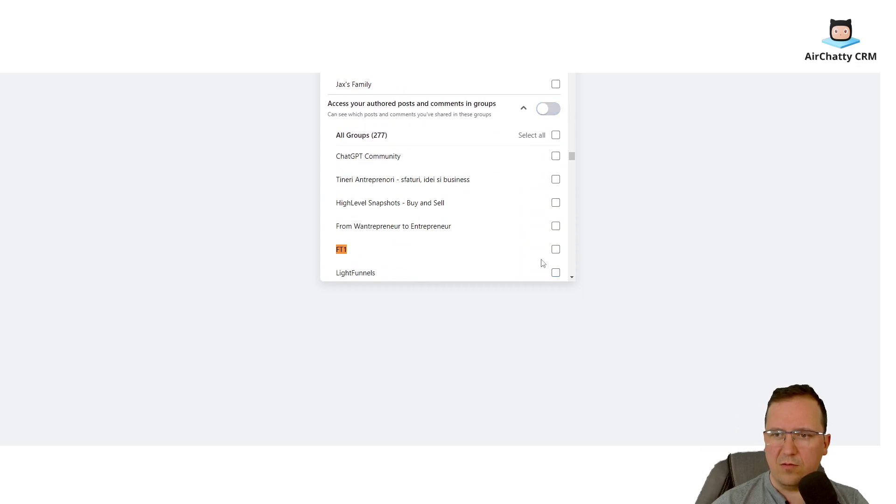
pyautogui.click(555, 252)
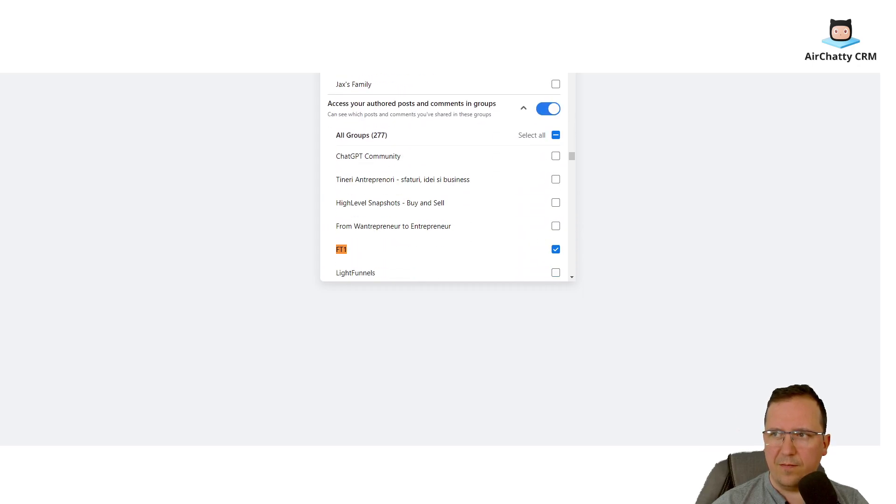
pyautogui.scroll(-2, 556, 249)
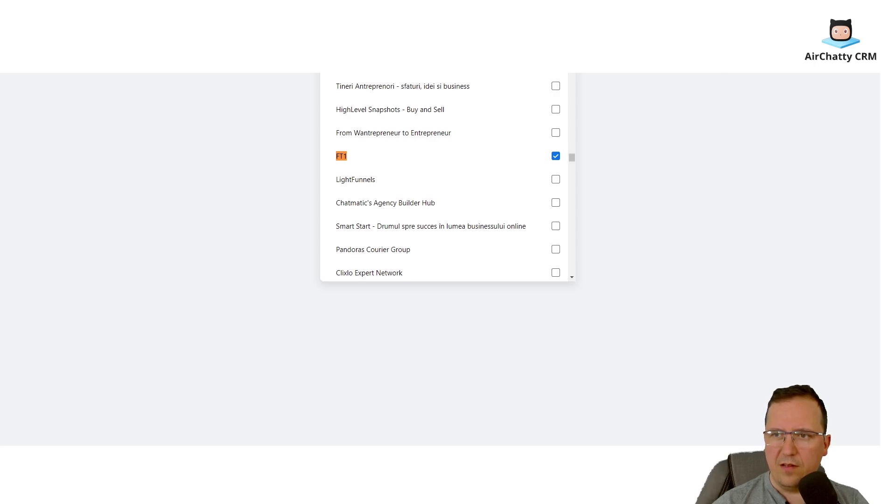
pyautogui.scroll(-12, 508, 114)
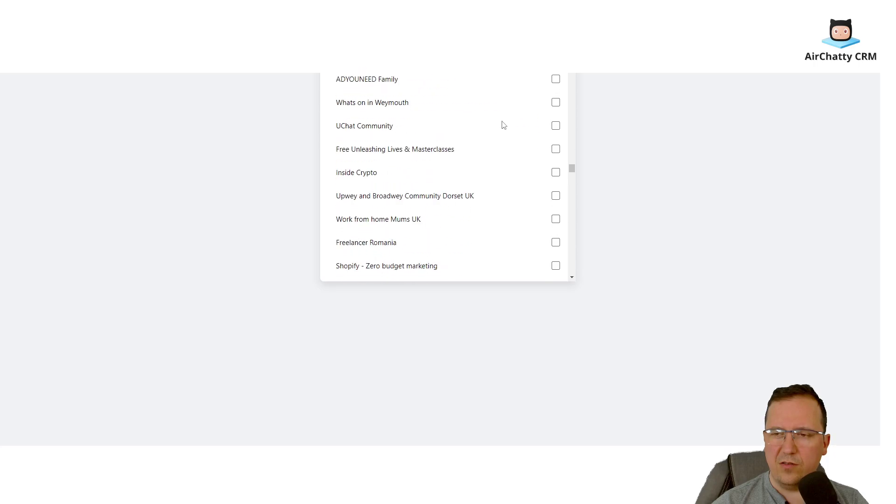
pyautogui.scroll(-15, 504, 169)
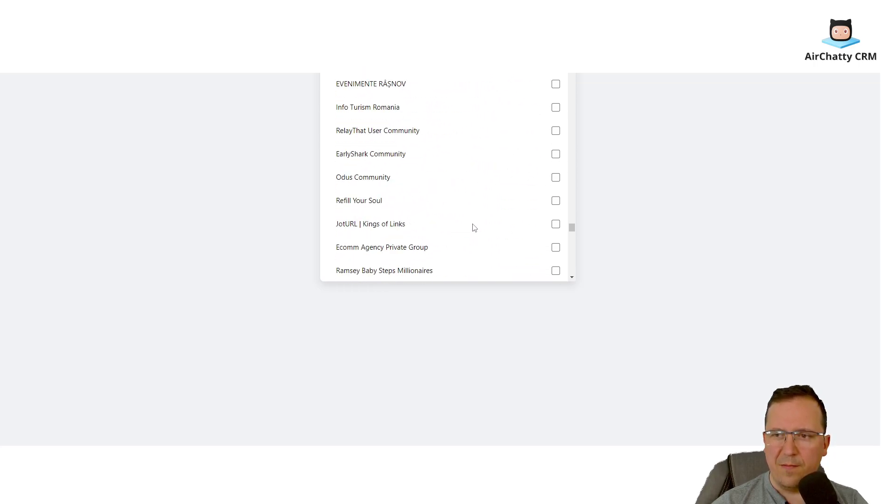
pyautogui.scroll(-15, 453, 274)
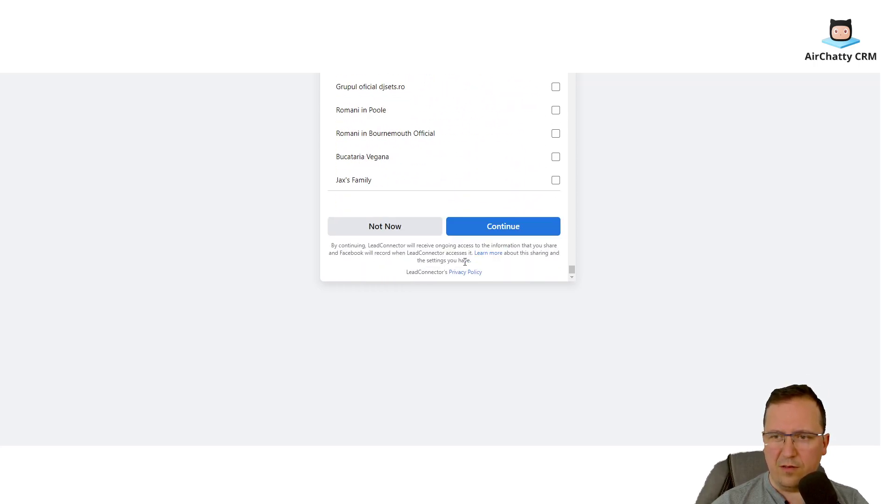
pyautogui.click(513, 237)
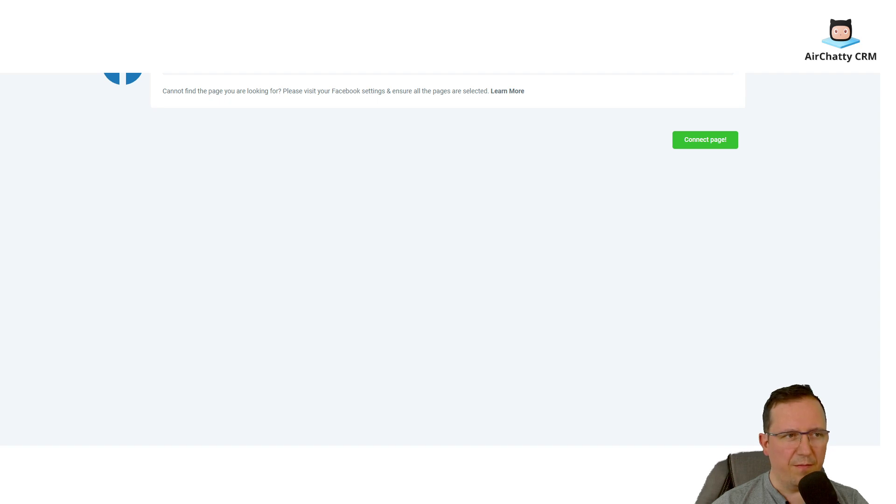
# - Pick Better Seen Online in the Select Page dropdown
pyautogui.click(187, 67)
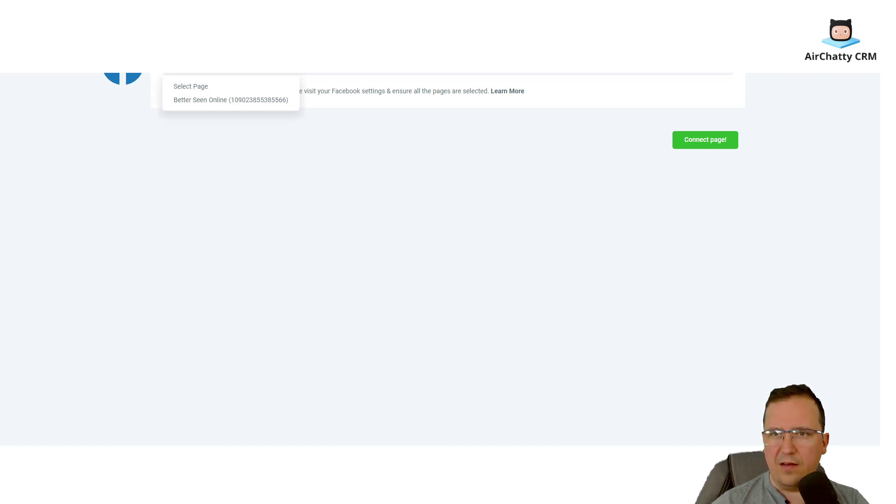
pyautogui.click(191, 104)
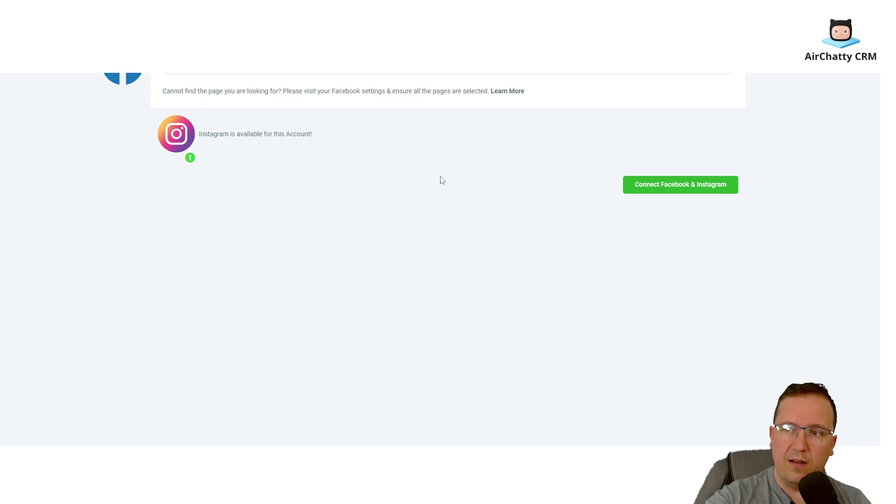
# - Keep Better Seen Online as the page and connect Facebook & Instagram
pyautogui.click(292, 79)
pyautogui.click(483, 226)
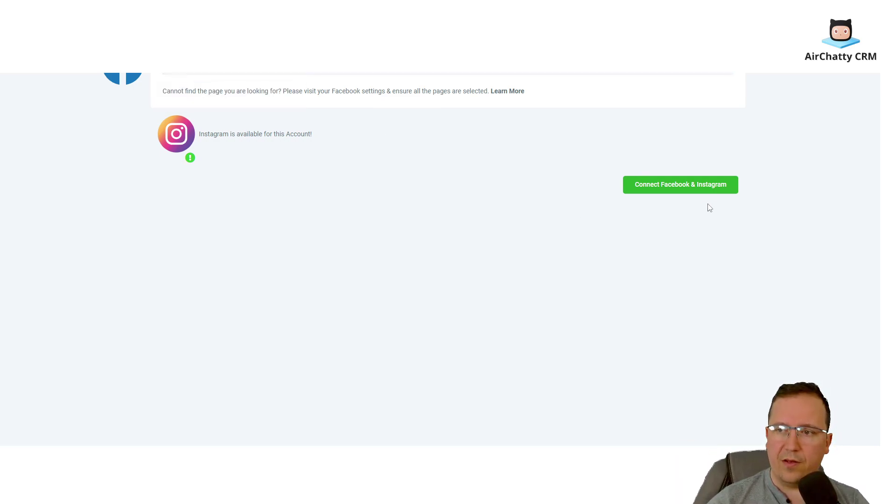
pyautogui.click(704, 189)
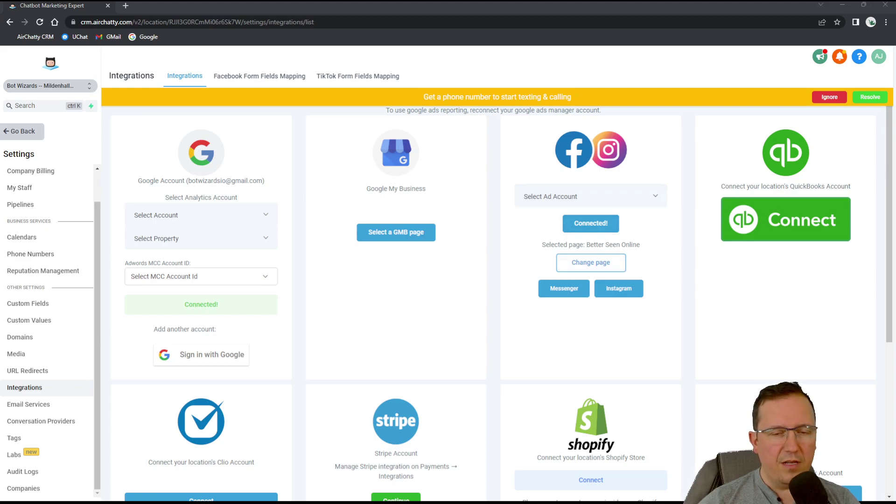
pyautogui.hotkey('alt', 'Tab')
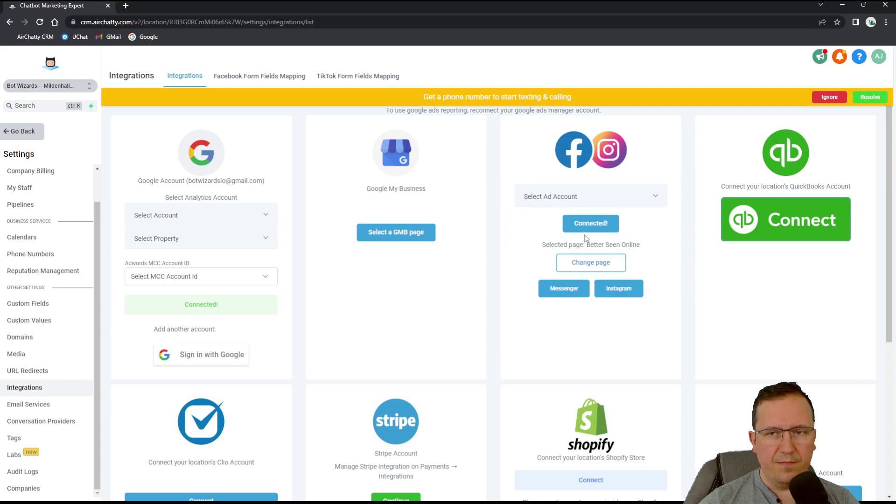
# - Choose PXYAGE in the Facebook/Instagram card's Select Ad Account dropdown
pyautogui.click(603, 206)
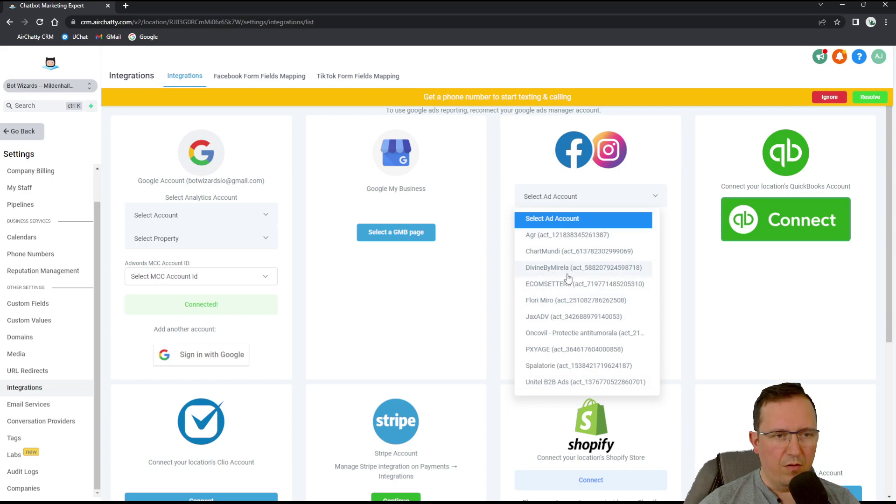
pyautogui.scroll(-1, 557, 348)
pyautogui.scroll(1, 556, 347)
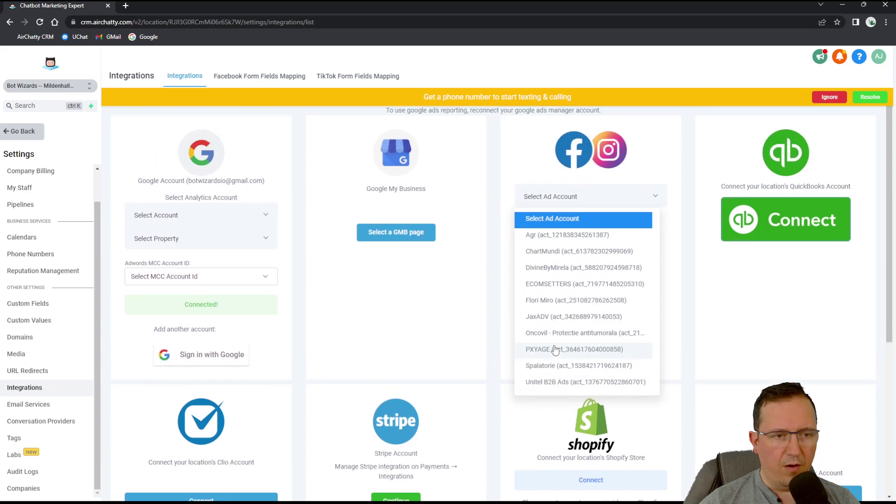
pyautogui.click(555, 349)
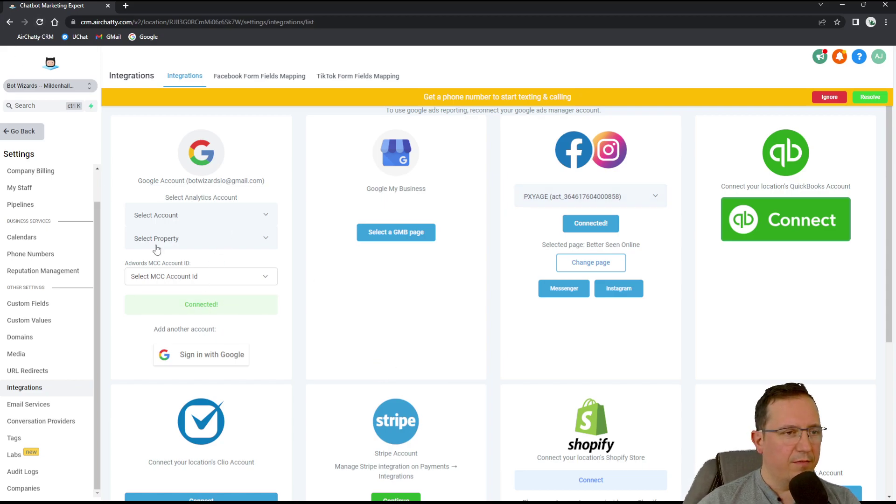
pyautogui.scroll(-5, 548, 252)
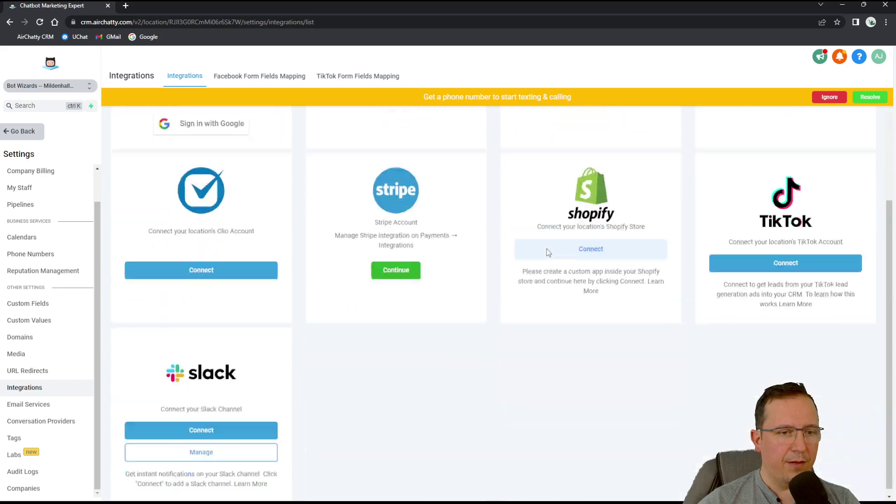
pyautogui.scroll(5, 548, 252)
pyautogui.scroll(-5, 506, 256)
pyautogui.scroll(5, 506, 256)
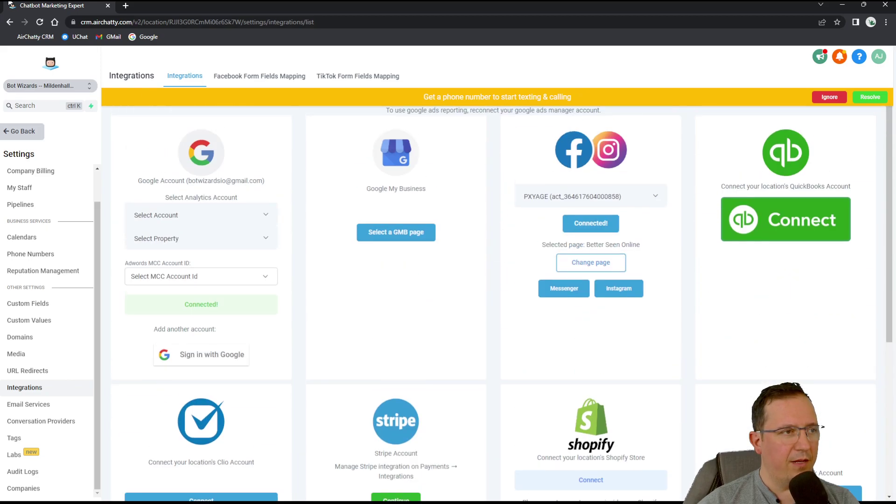
pyautogui.click(40, 22)
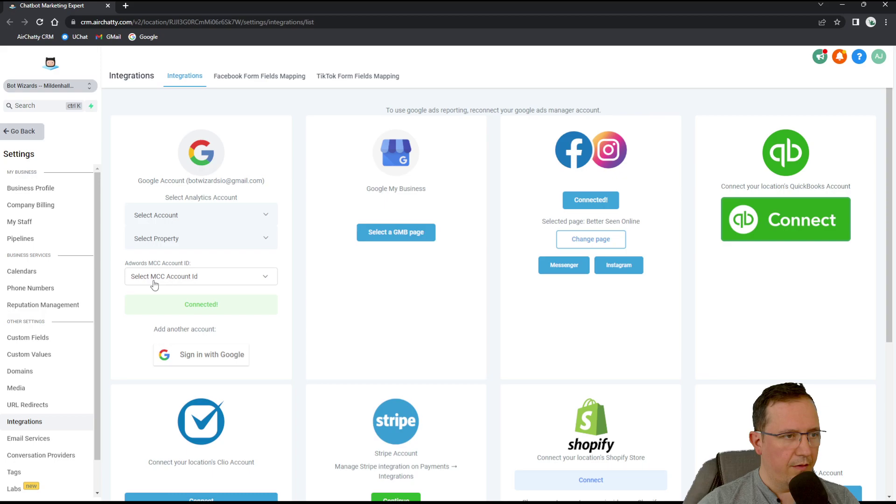
pyautogui.click(220, 217)
pyautogui.click(221, 217)
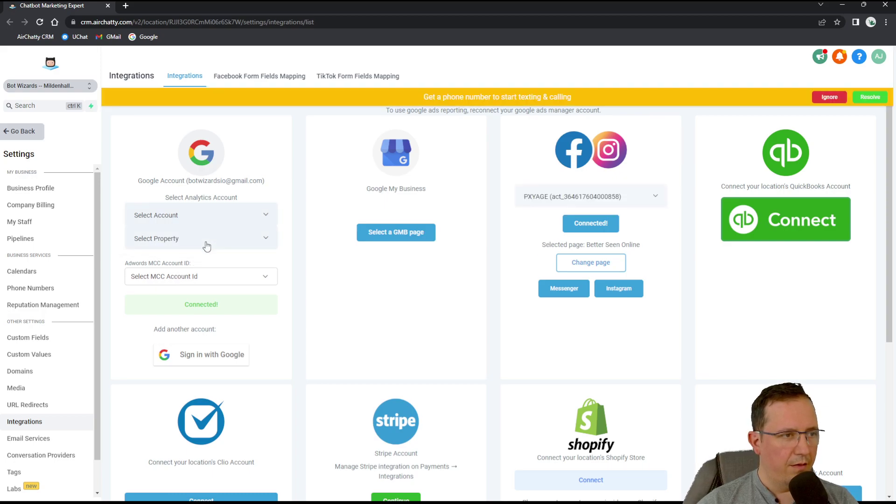
pyautogui.click(207, 247)
pyautogui.click(207, 246)
pyautogui.click(195, 280)
pyautogui.click(195, 280)
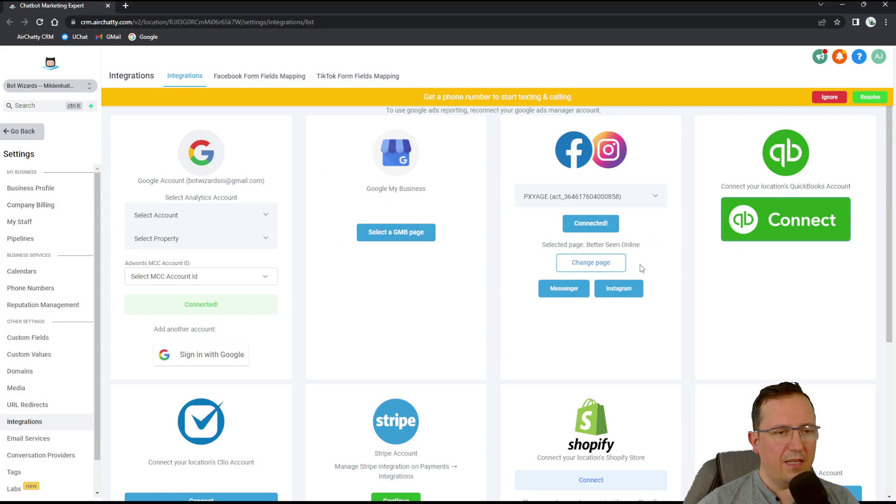
pyautogui.click(554, 296)
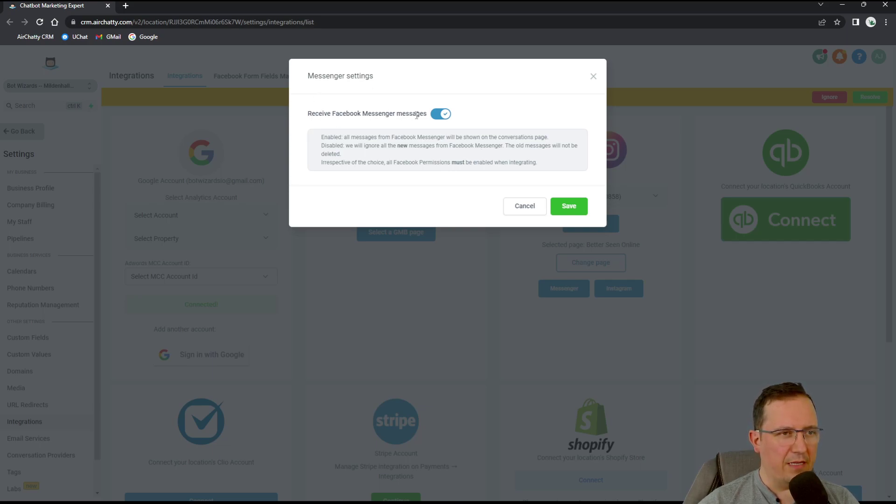
pyautogui.click(537, 229)
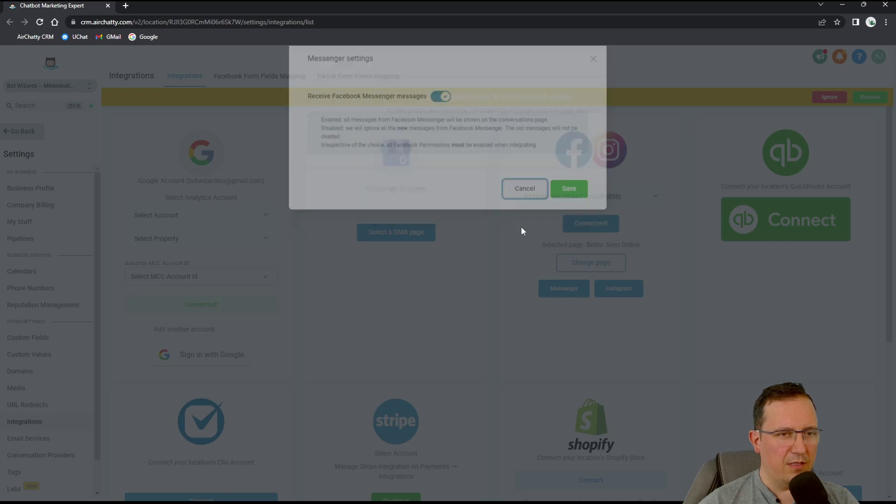
pyautogui.click(618, 289)
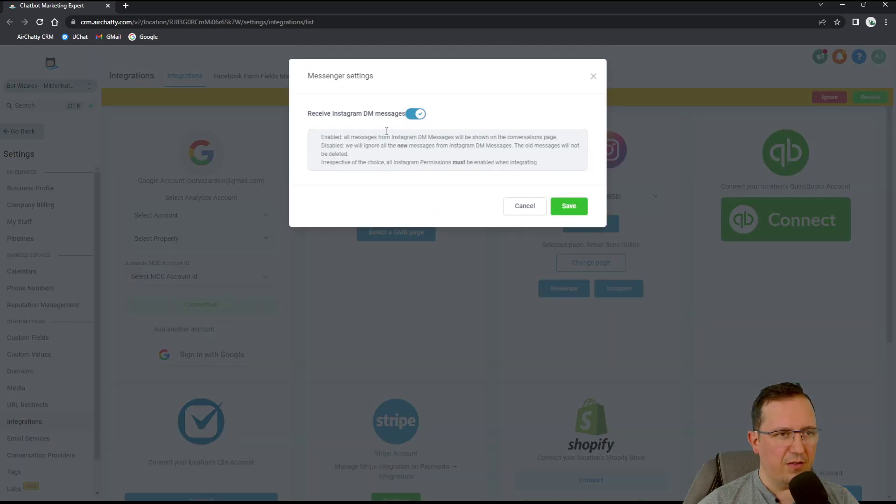
pyautogui.click(525, 215)
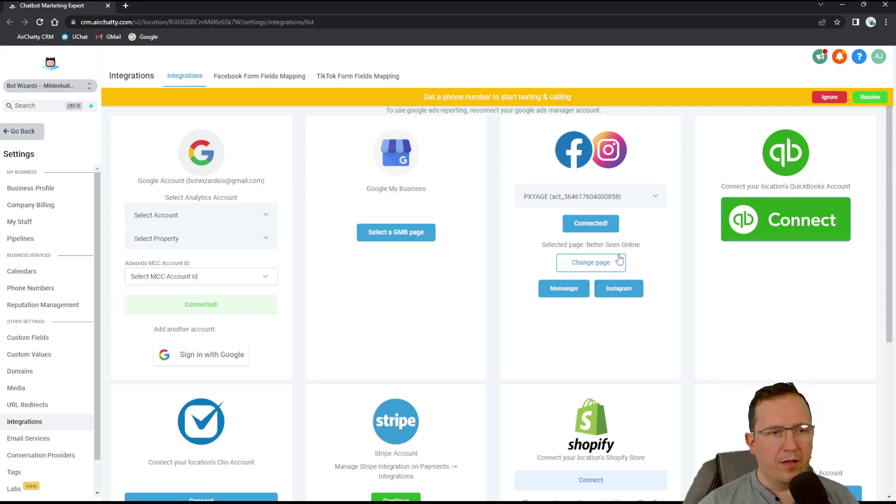
# - Check the notifications panel, then go back from Settings to the main Dashboard
pyautogui.moveTo(588, 244); pyautogui.dragTo(655, 246)
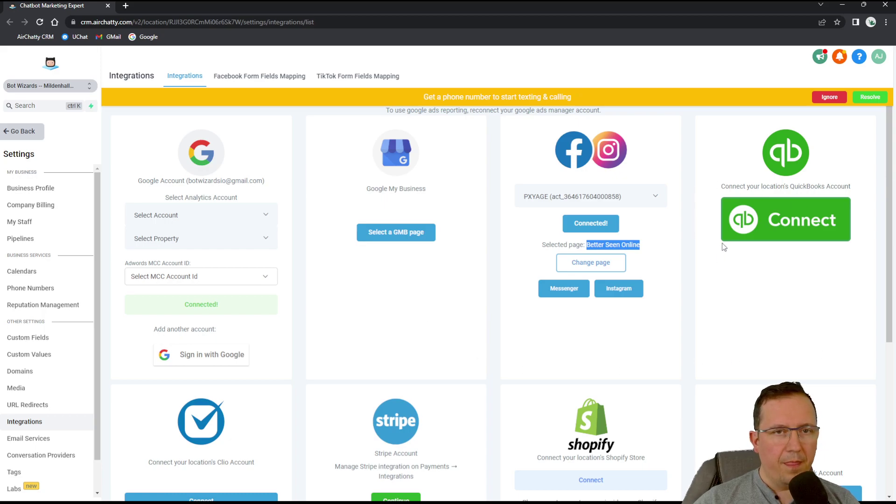
pyautogui.click(840, 58)
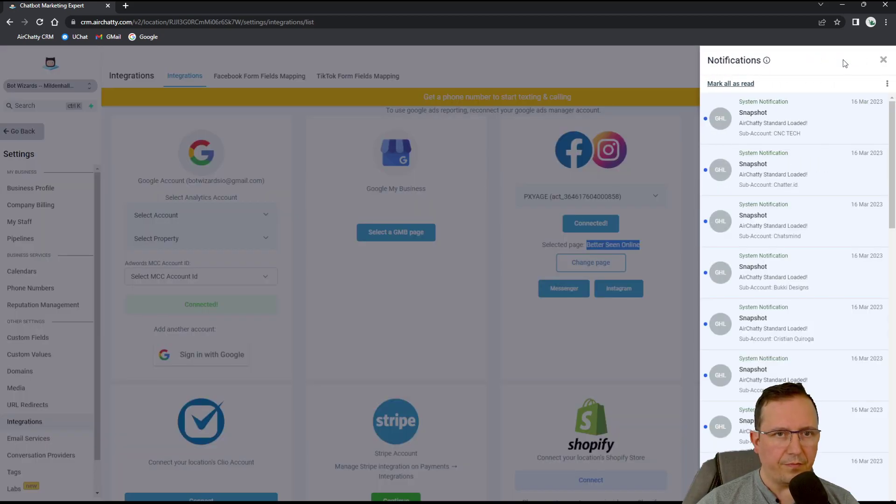
pyautogui.click(632, 77)
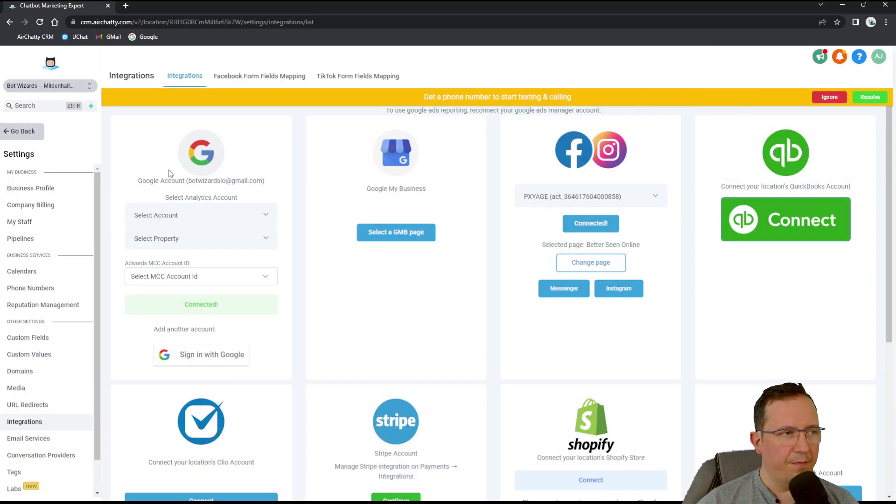
pyautogui.click(11, 132)
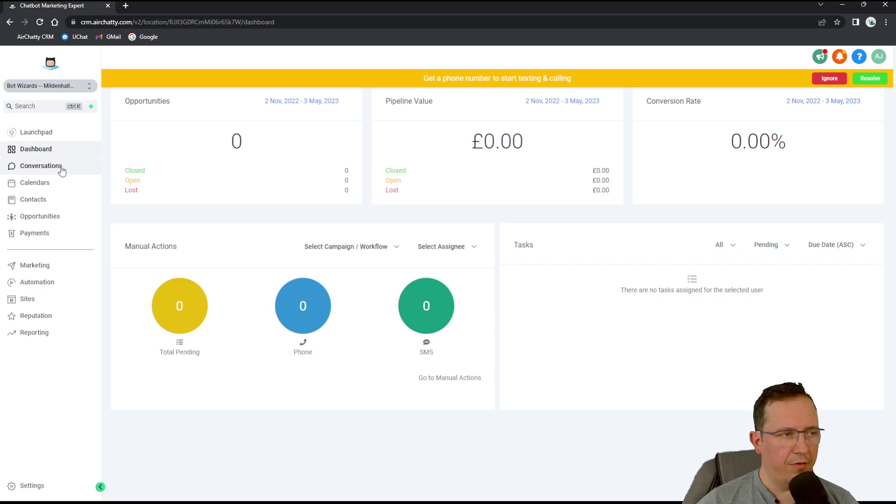
# - Open the Conversations inbox to view the 'hi test airchatty' Messenger thread
pyautogui.click(41, 166)
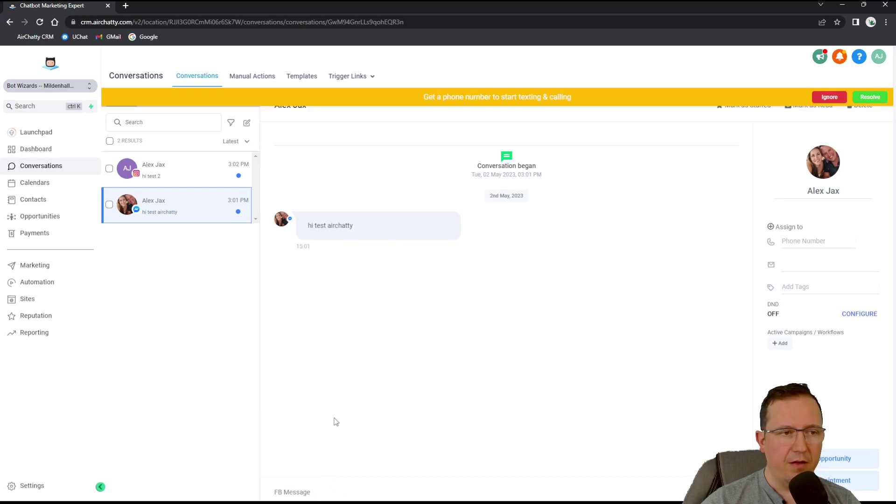
# - Type a 'Hi' greeting addressed to the contact in the FB Message reply box
pyautogui.click(293, 494)
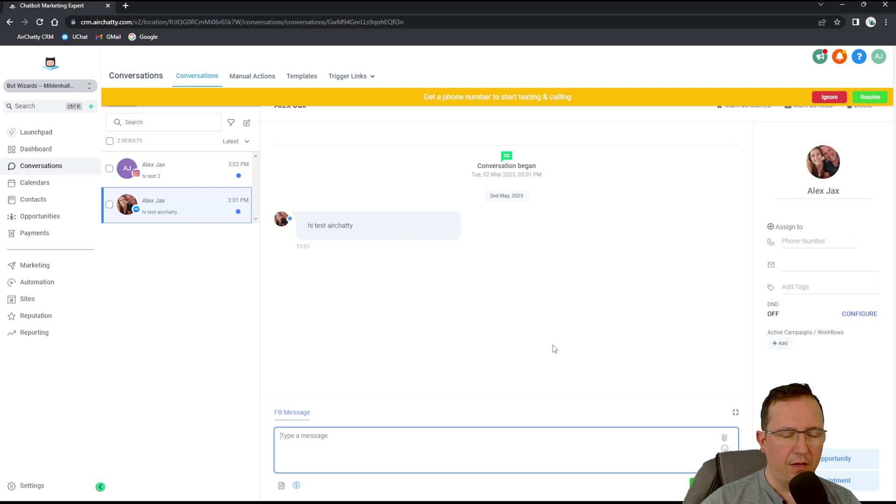
pyautogui.write('Hi')
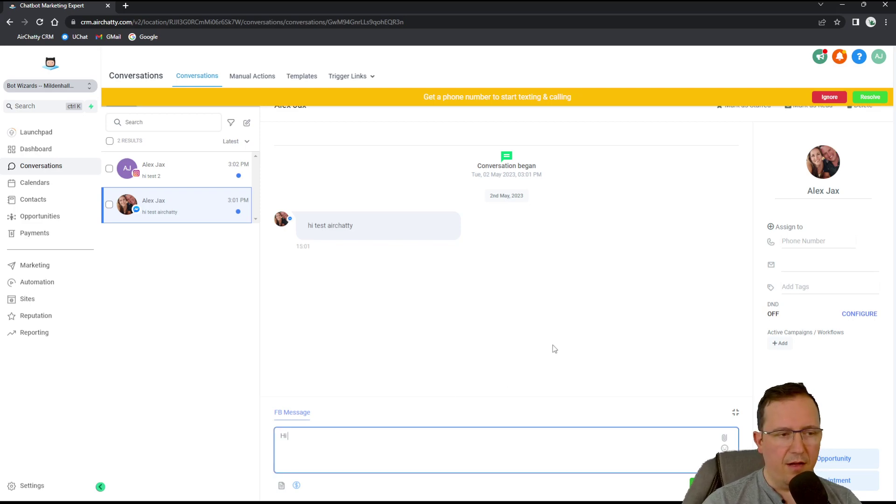
pyautogui.write(' Alex')
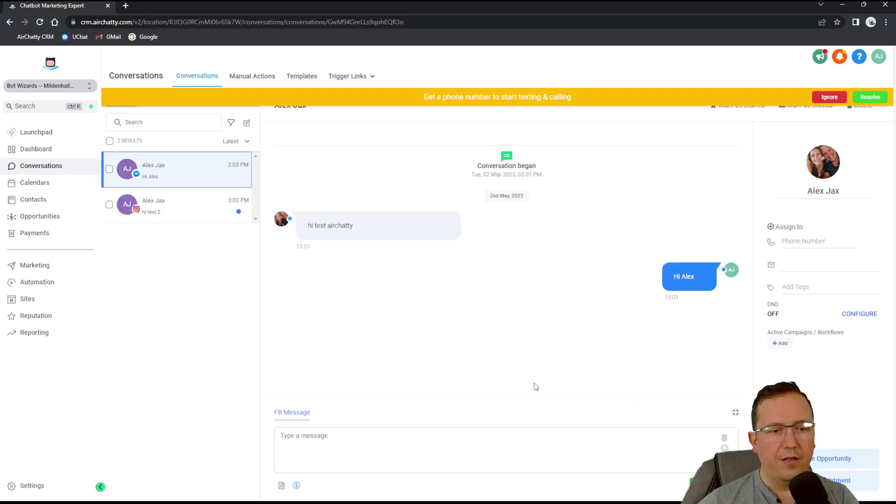
# - Send a greeting to the contact in the Instagram DM thread and dismiss the phone-number banner
pyautogui.click(156, 216)
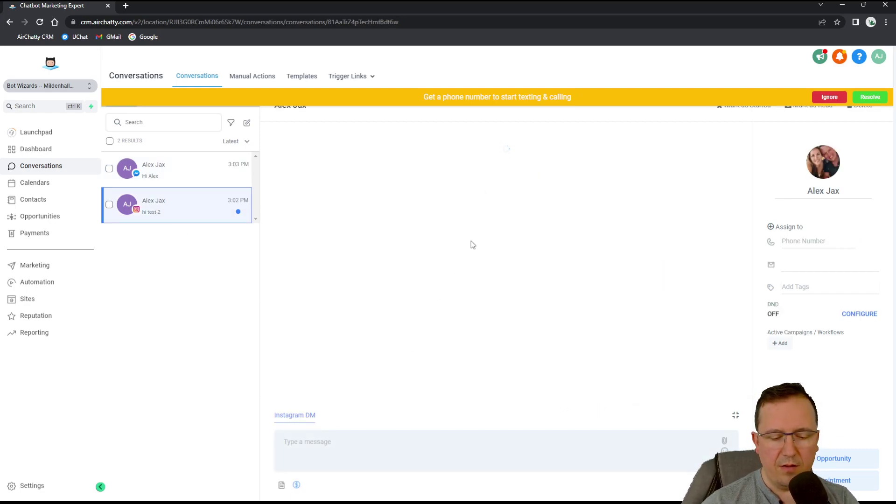
pyautogui.write('Hi Alex')
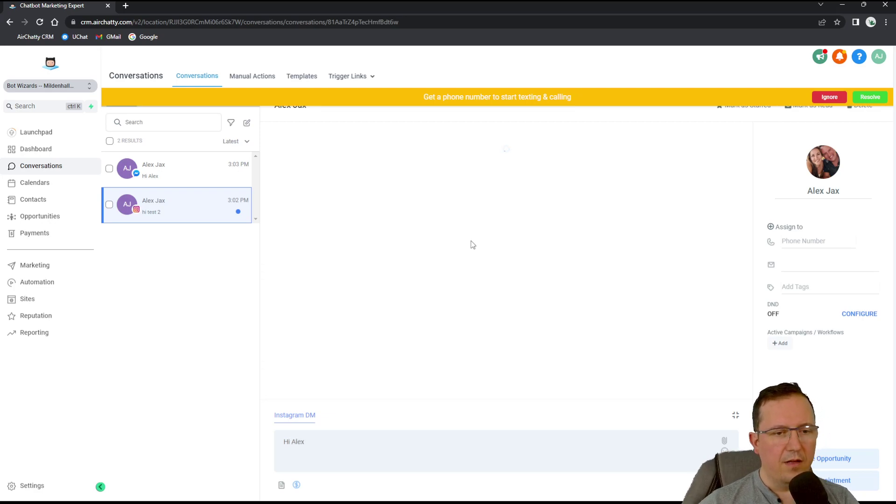
pyautogui.click(726, 447)
pyautogui.press('Escape')
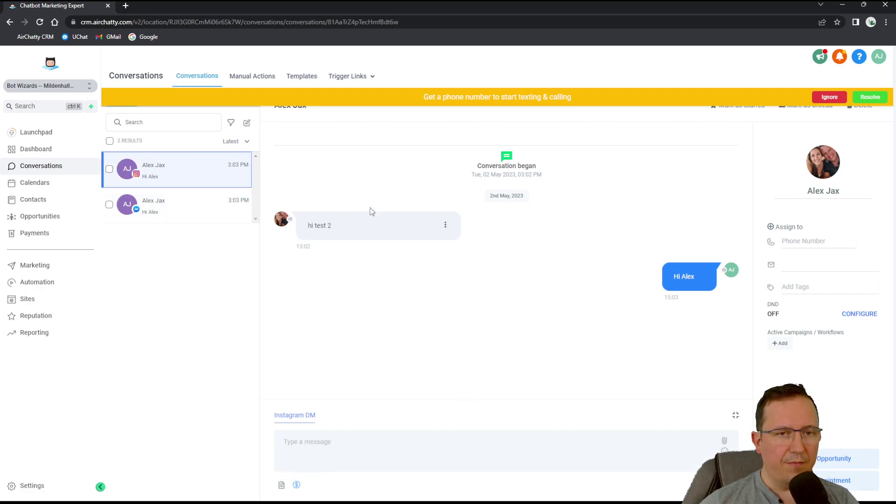
pyautogui.click(830, 97)
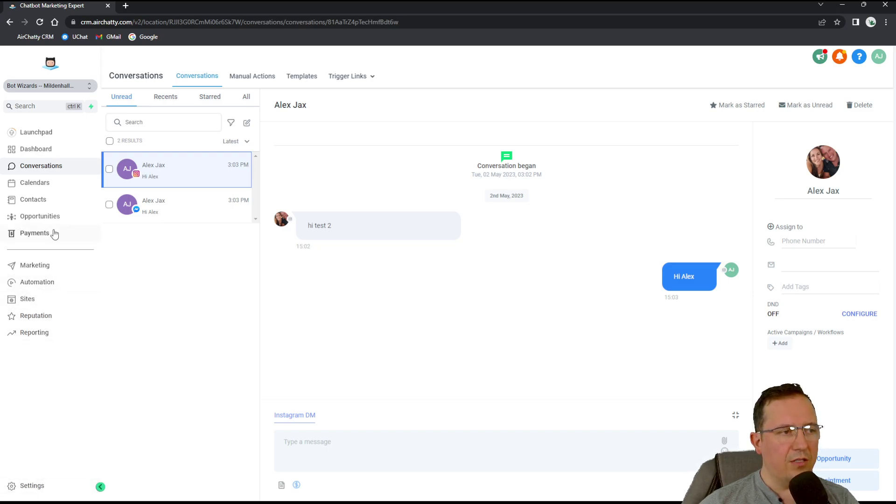
# - Leave business settings and open Calendar Settings from the Calendars view
pyautogui.click(35, 488)
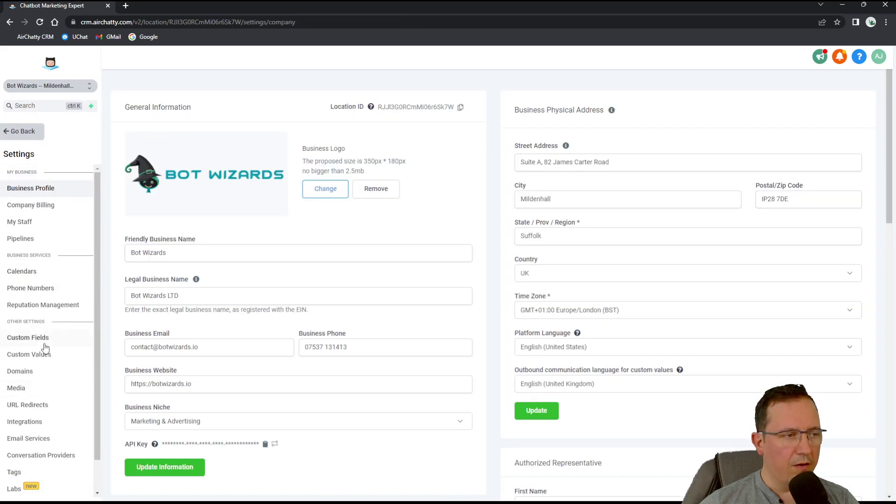
pyautogui.scroll(-1, 43, 354)
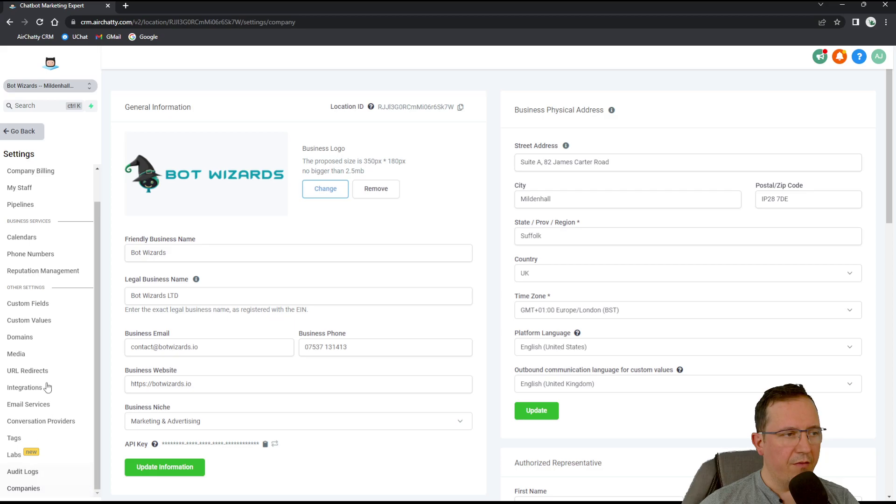
pyautogui.click(24, 131)
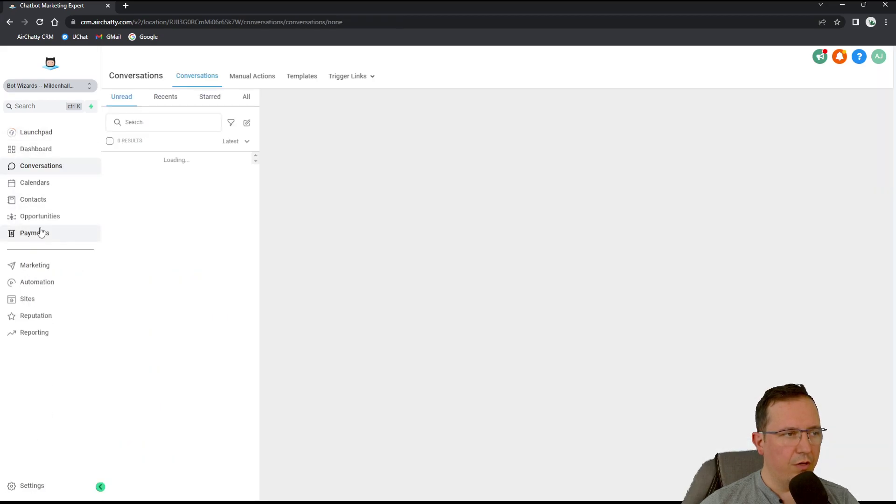
pyautogui.click(41, 187)
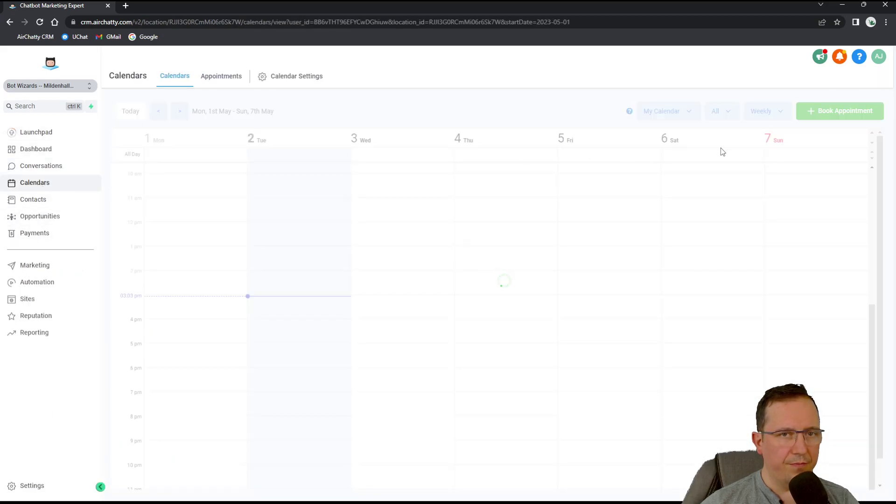
pyautogui.click(276, 77)
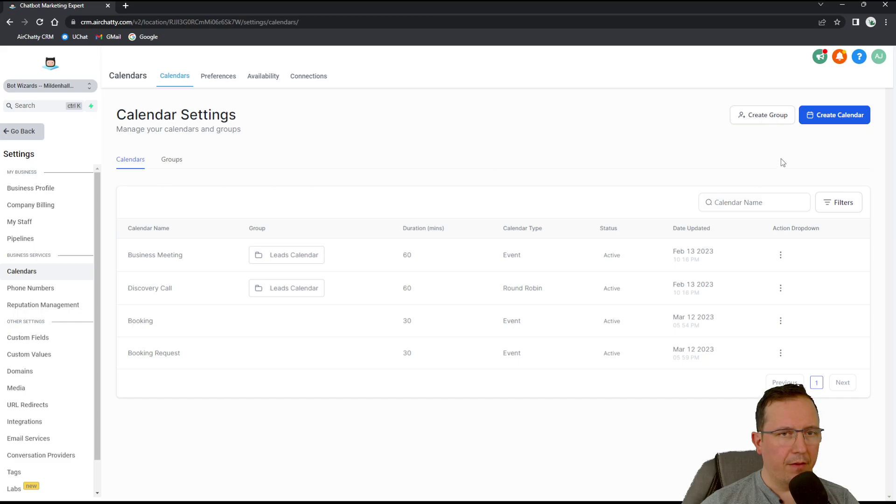
# - Browse Create Calendar, Connections, Availability and Preferences, then return to the four-calendar list
pyautogui.click(817, 117)
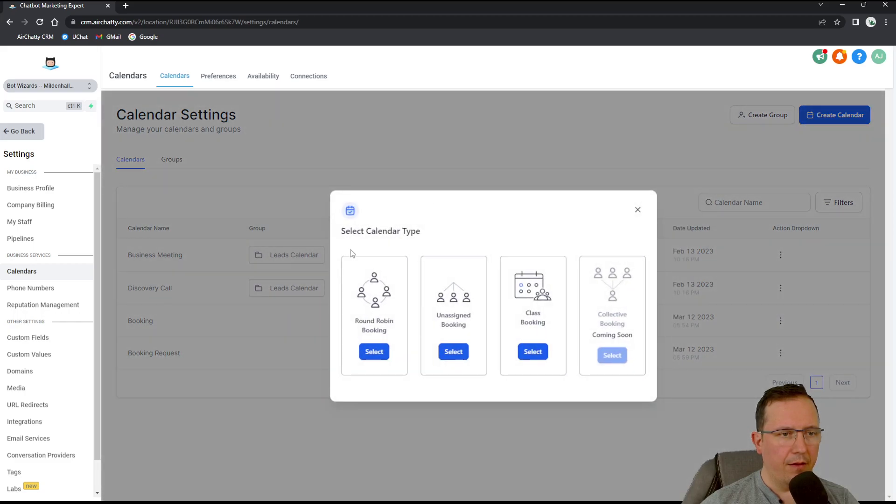
pyautogui.click(638, 210)
pyautogui.click(306, 77)
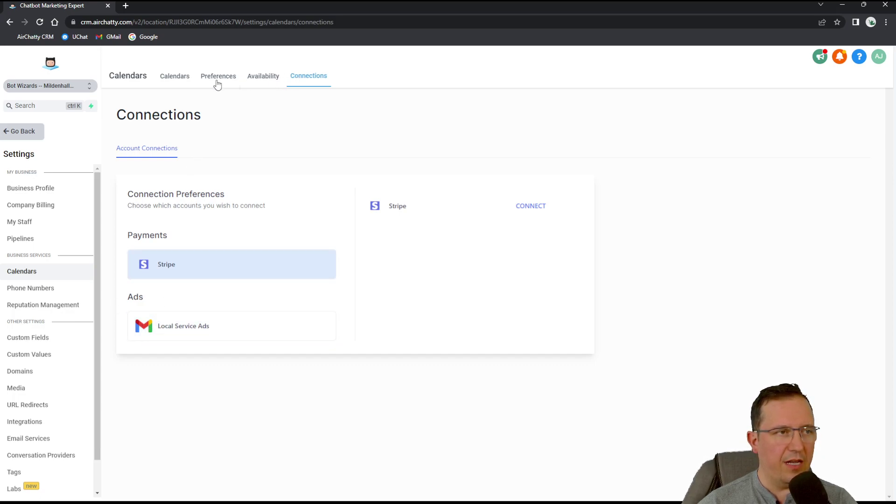
pyautogui.click(264, 82)
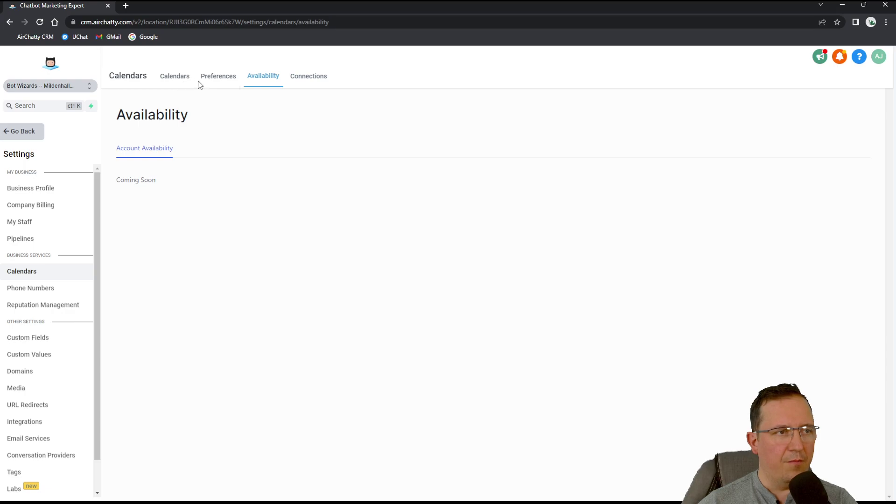
pyautogui.click(200, 84)
pyautogui.click(161, 87)
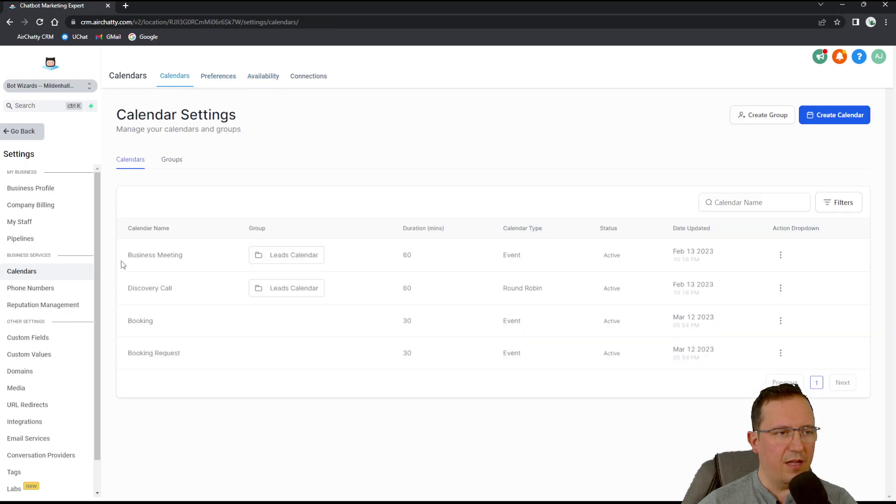
pyautogui.scroll(-1, 44, 423)
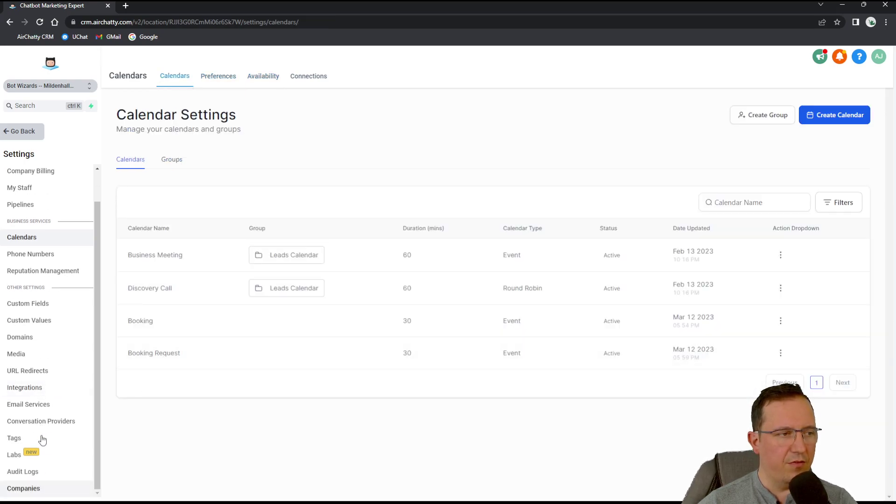